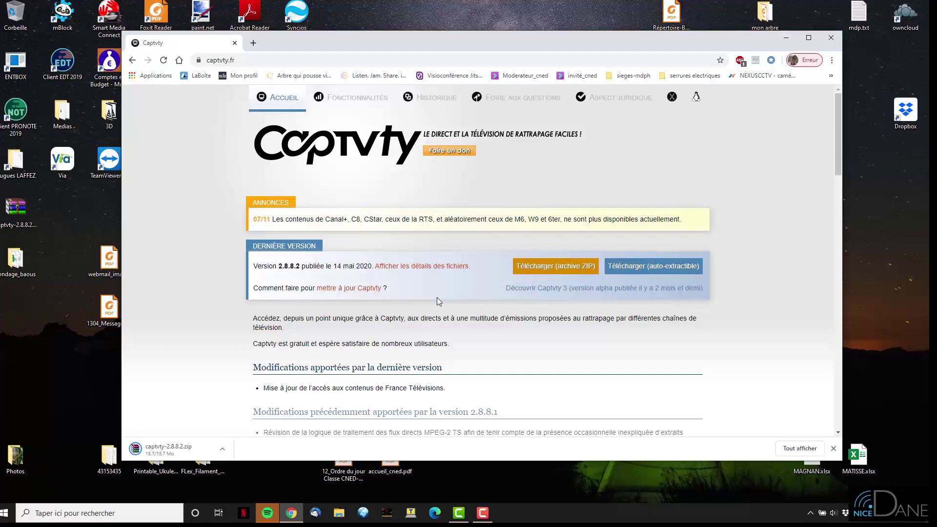
Quit Chrome and extract the captvty-2.8.8.2 archive from the desktop into its own folder.
click(838, 41)
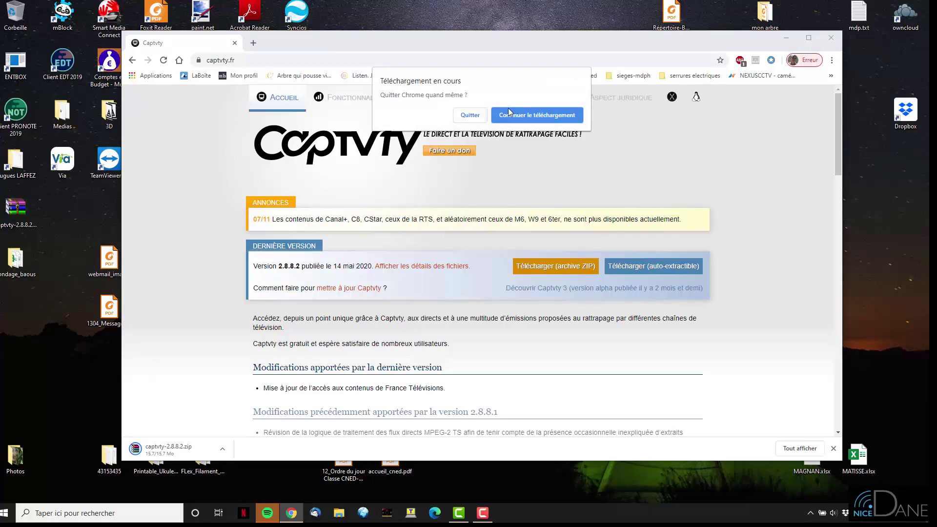
click(483, 116)
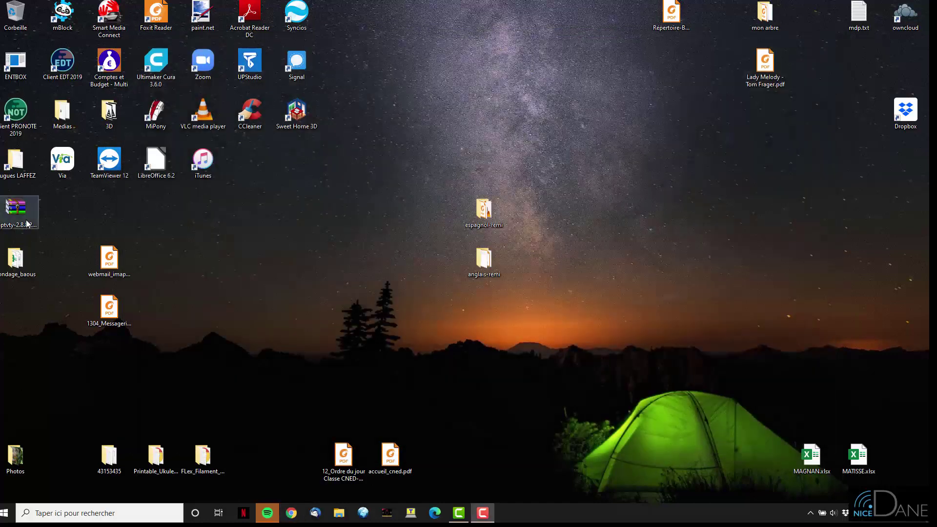
right_click(26, 220)
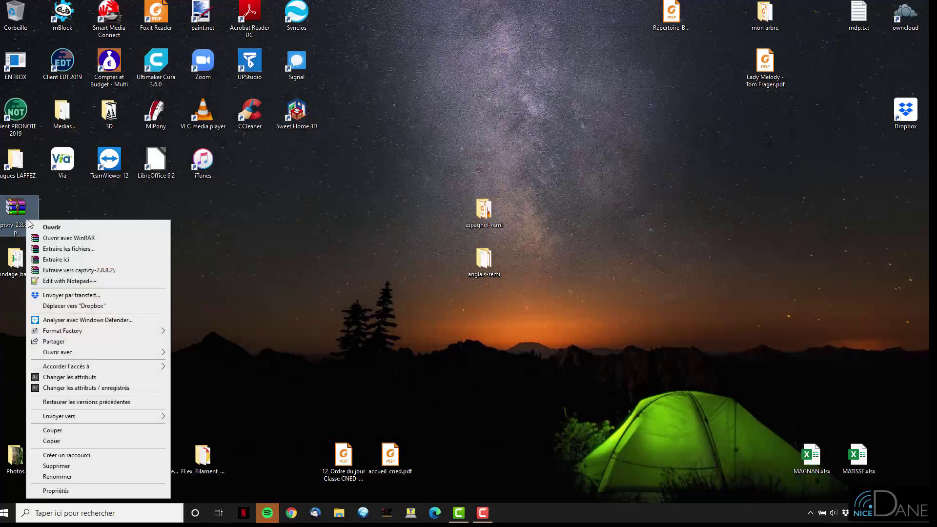
click(88, 271)
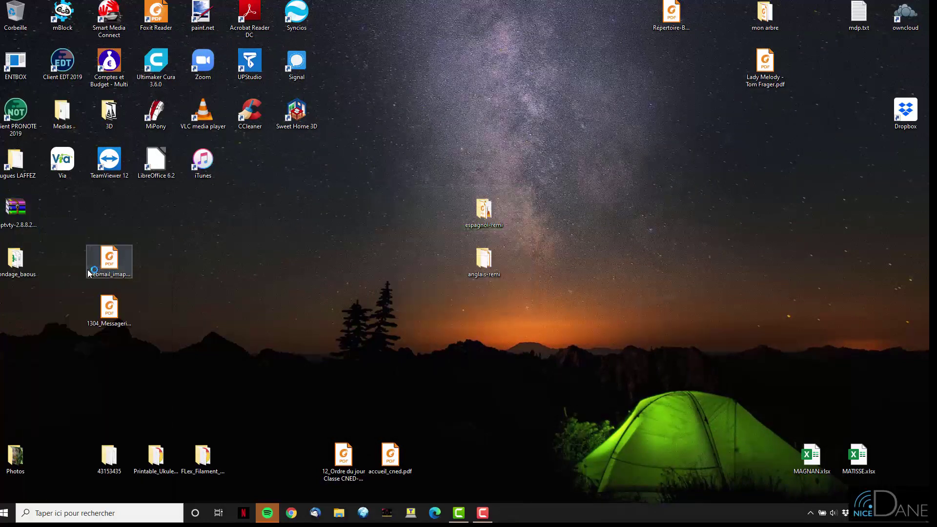
Move the extracted captvty-2.8.8.2 folder to a free spot on the desktop and send the zip archive to the Recycle Bin.
drag(19, 311, 251, 268)
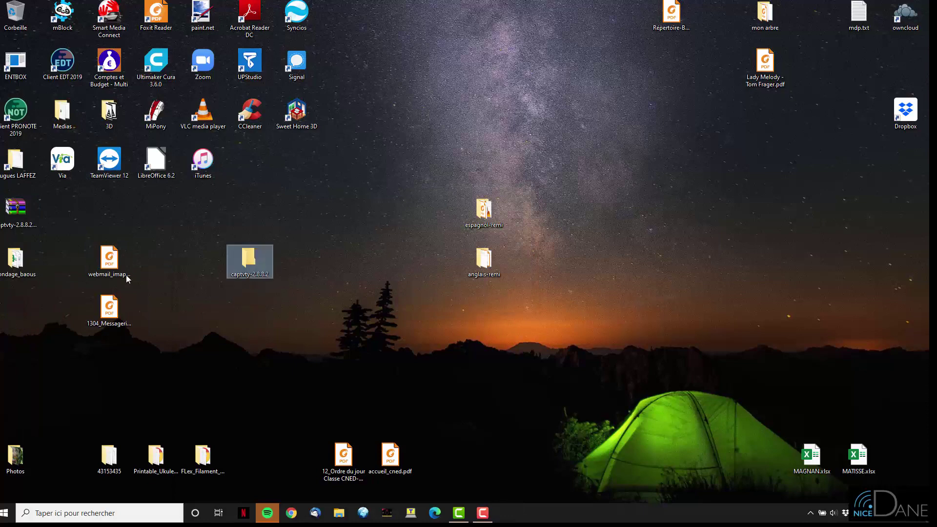
click(24, 214)
right_click(23, 213)
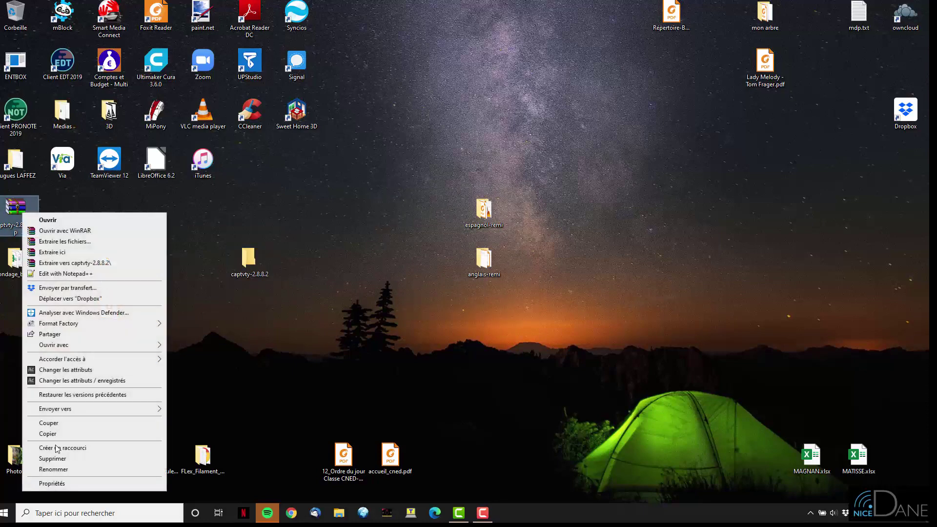
click(53, 459)
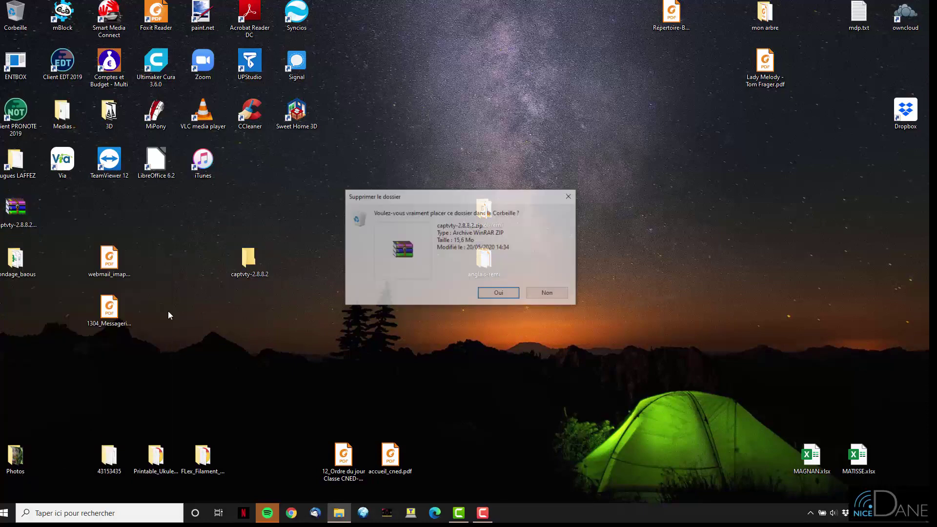
click(497, 293)
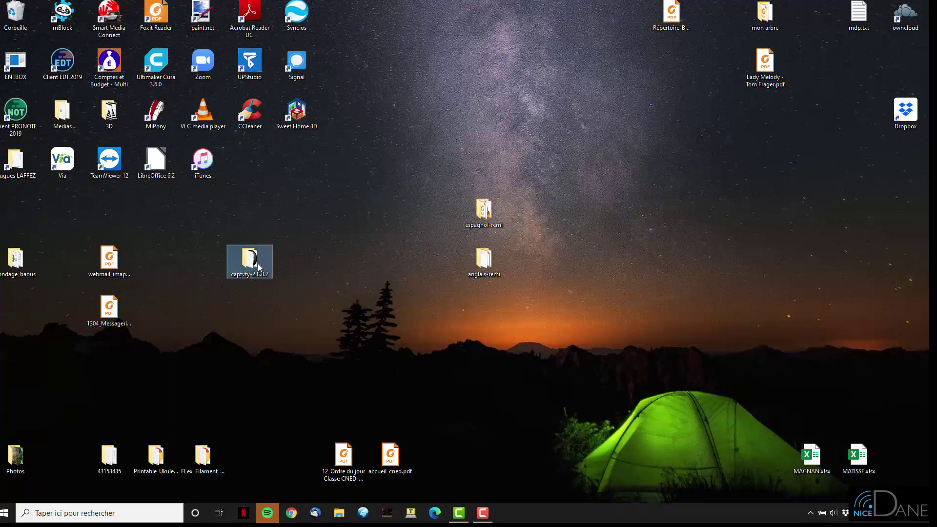
Launch Captvty.exe from the extracted captvty-2.8.8.2 folder.
double_click(250, 261)
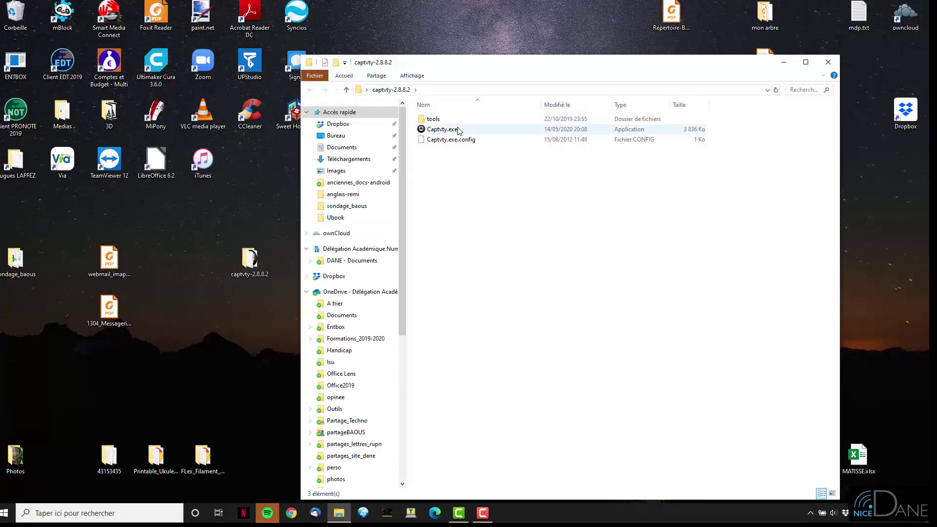
double_click(459, 129)
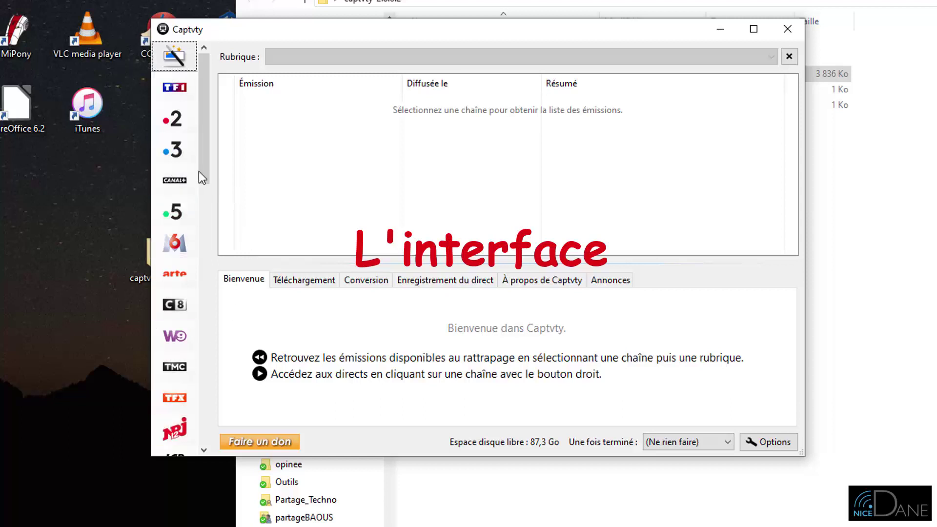
mouse_move(206, 168)
mouse_down()
mouse_move(208, 440)
mouse_move(232, 268)
mouse_move(226, 154)
mouse_up()
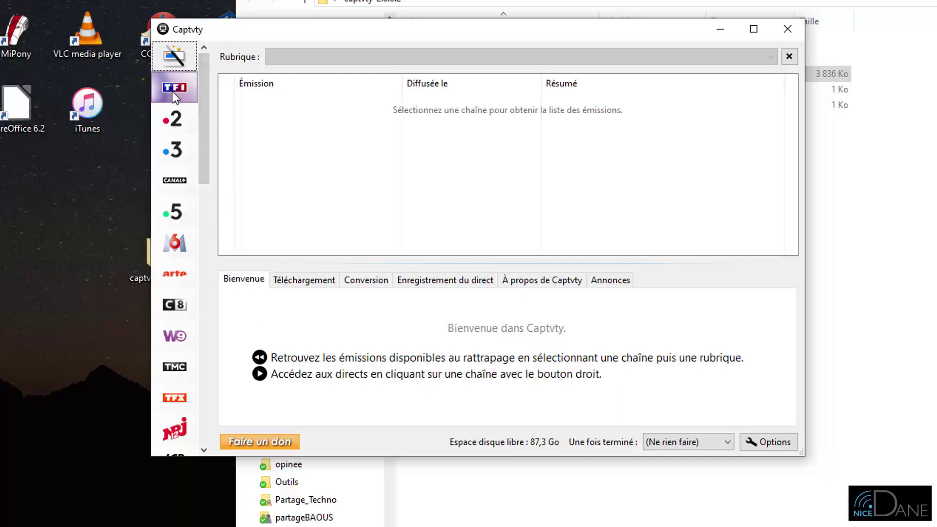
Load France 2's catch-up programmes and filter them to the Documentaires category.
click(175, 120)
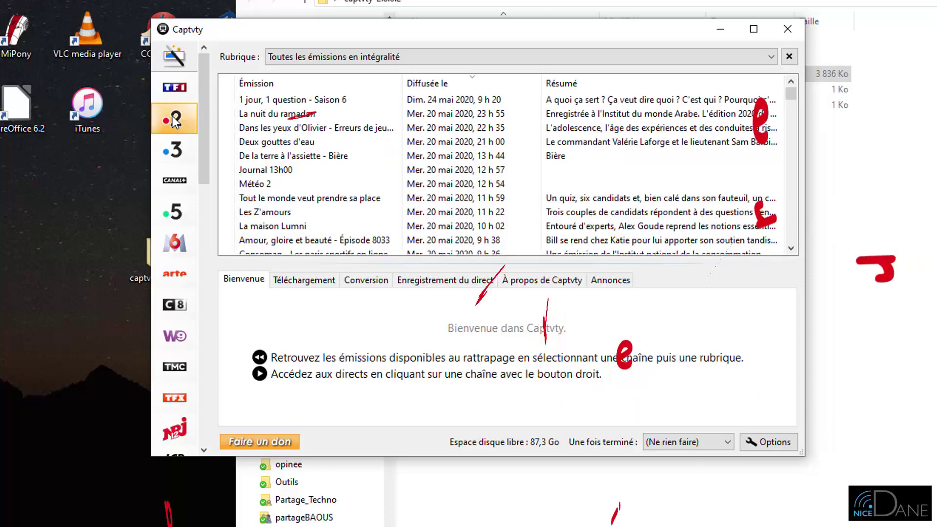
click(769, 57)
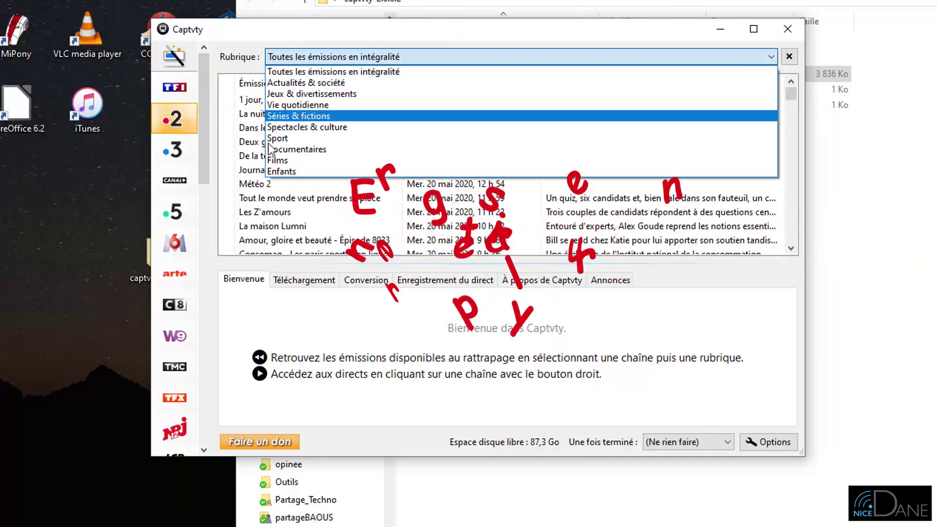
click(536, 149)
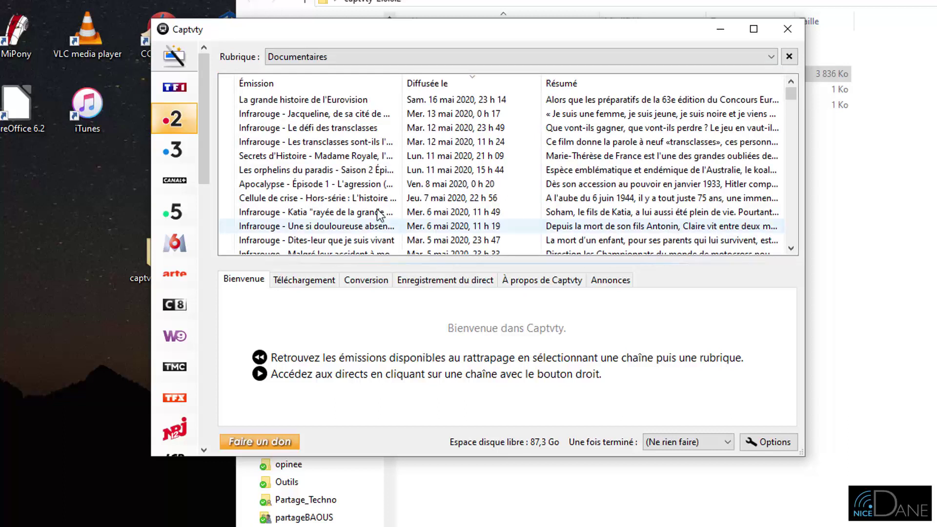
Download "Infrarouge - Le défi des transclasses" in the 1280×720 (2186 kbit/s) format and display the download list.
double_click(336, 128)
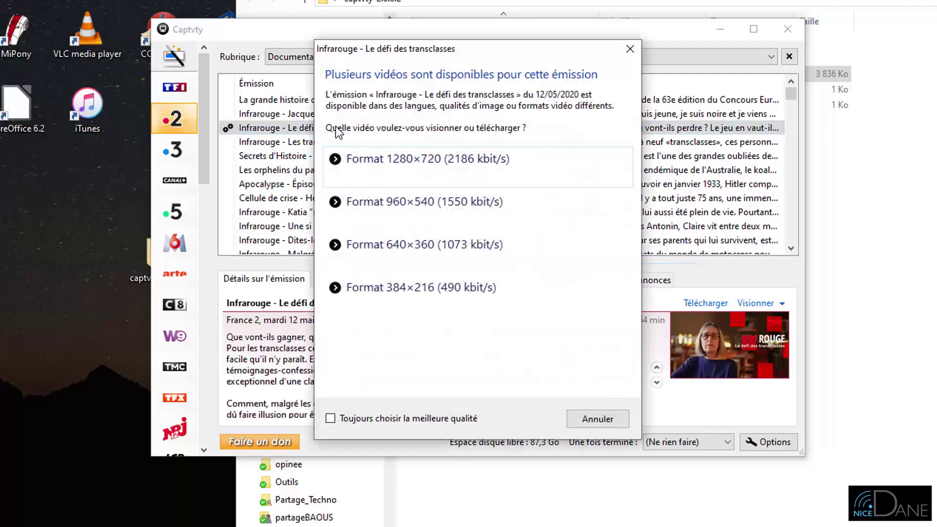
click(462, 167)
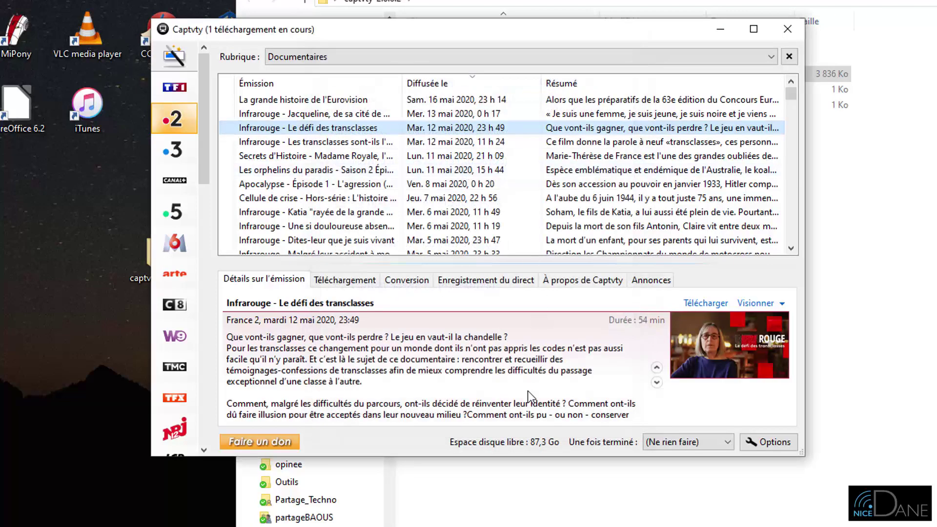
click(373, 283)
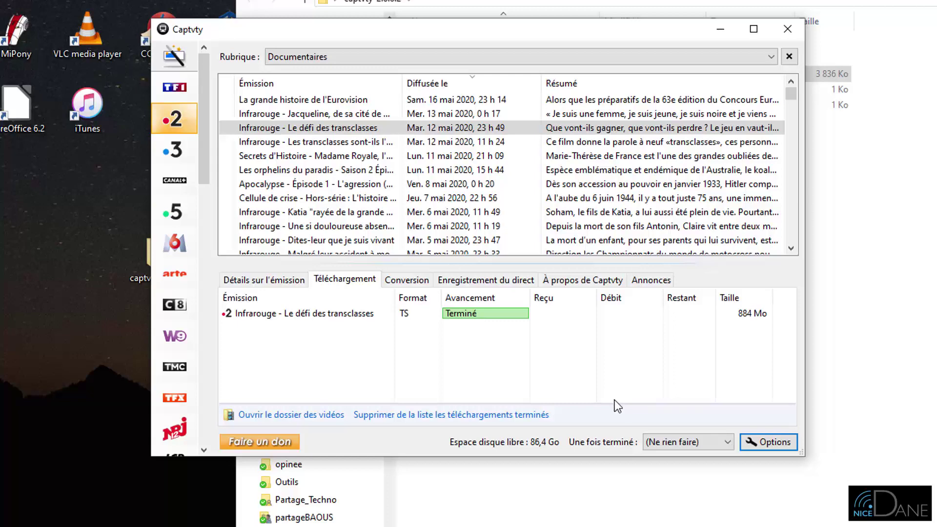
Locate the downloaded Infrarouge video in the program's videos folder, both from the download list and through the captvty-2.8.8.2 folder.
click(298, 416)
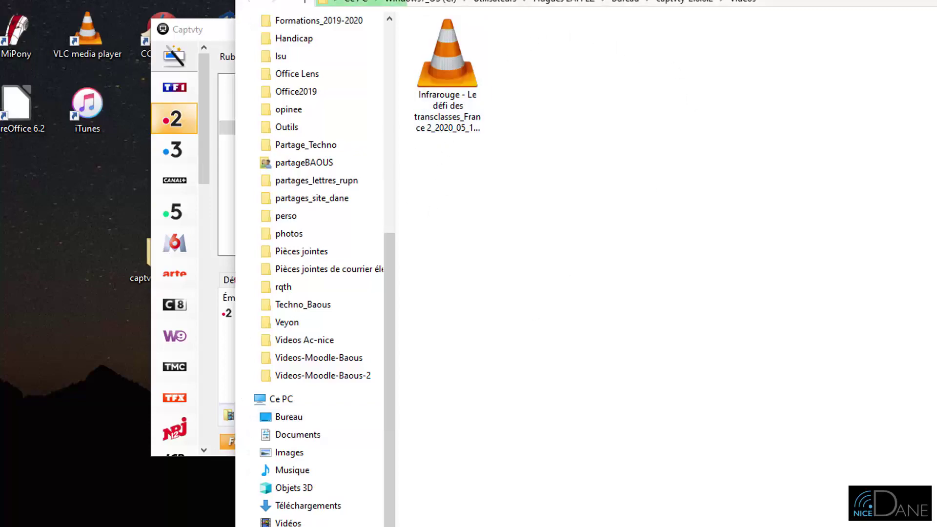
key(alt+F4)
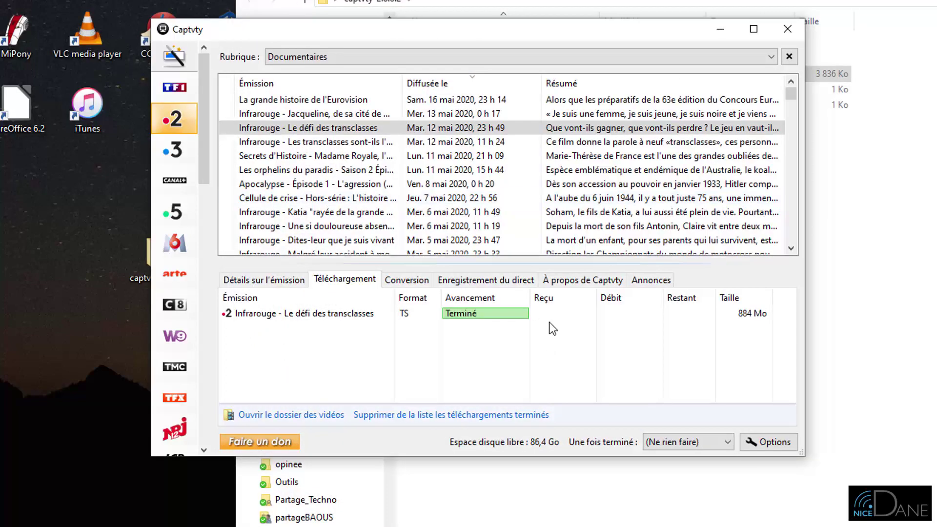
drag(637, 34, 517, 150)
double_click(445, 59)
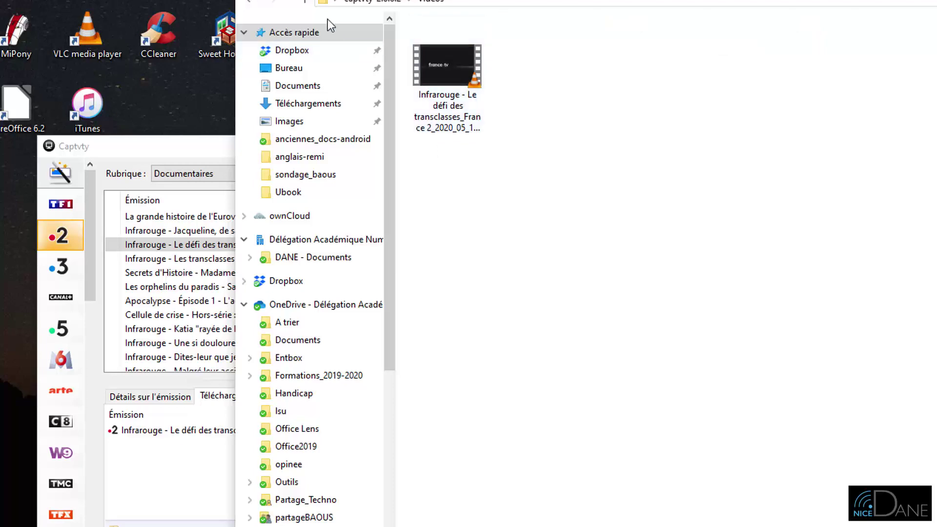
click(305, 2)
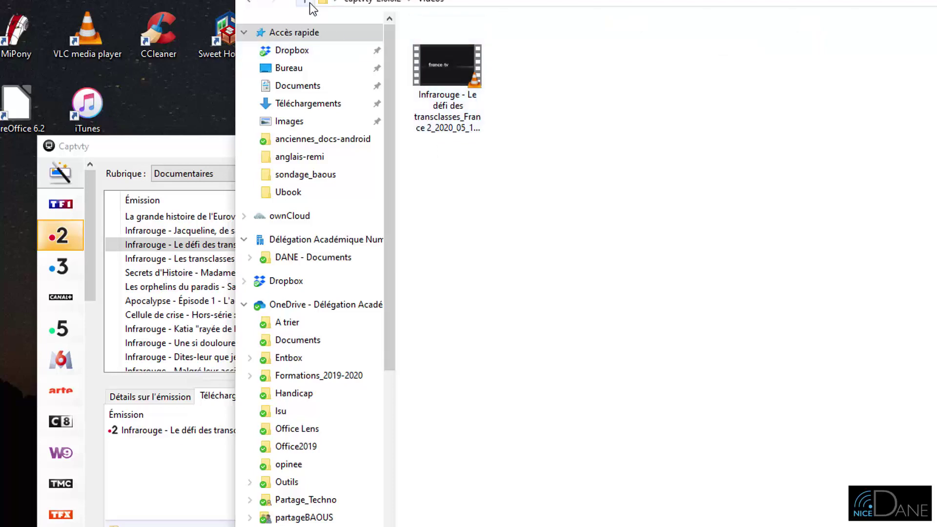
click(190, 142)
drag(336, 148, 445, 14)
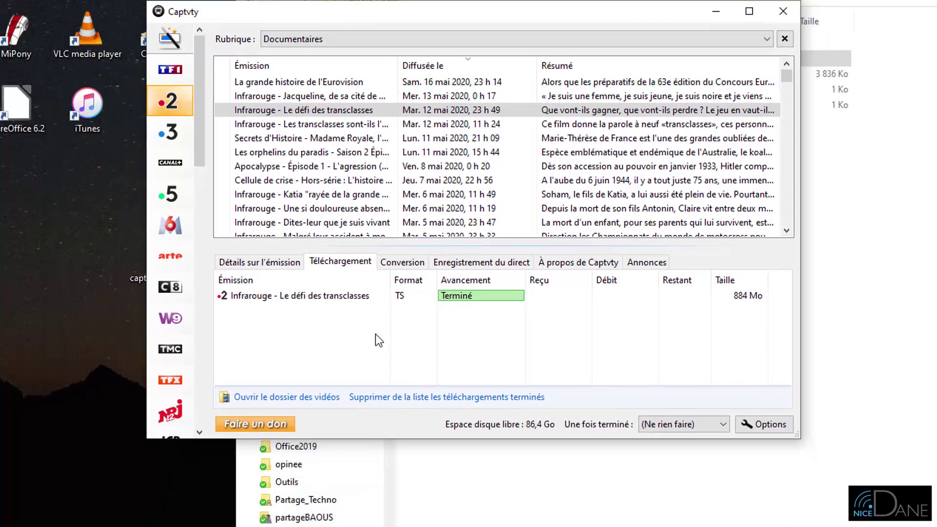
Watch France 2 live and display the audio track choices in the player.
right_click(176, 100)
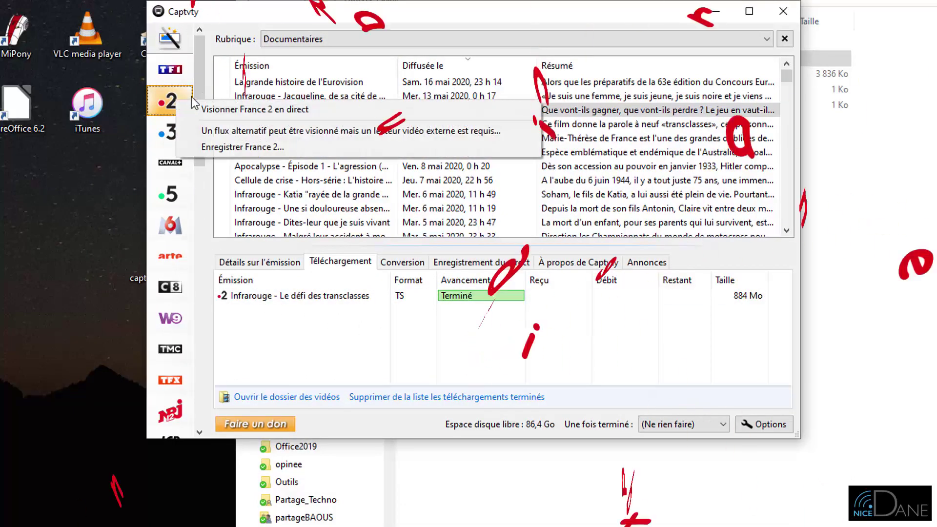
click(262, 109)
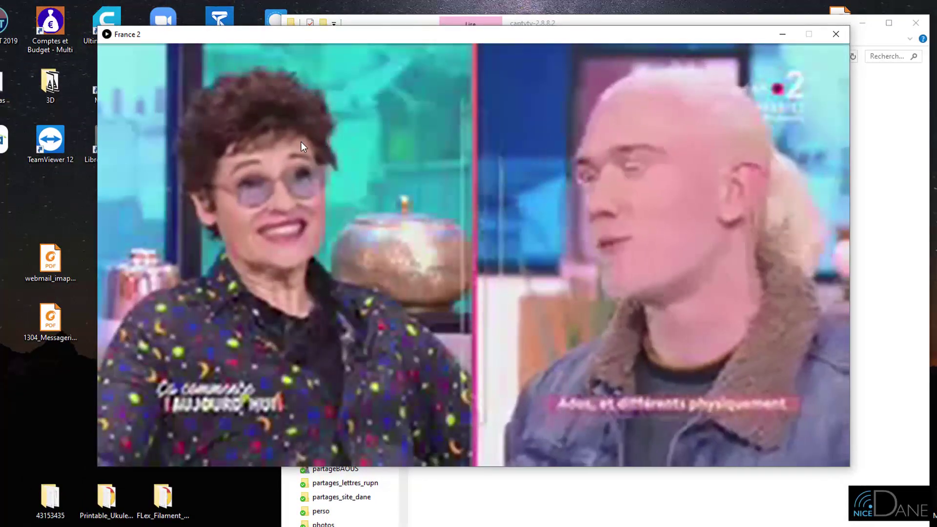
mouse_move(148, 429)
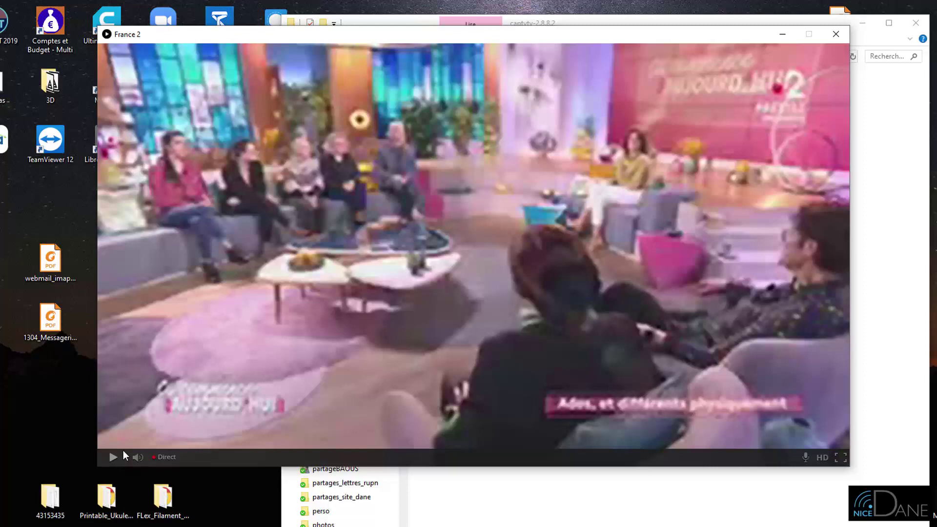
click(805, 457)
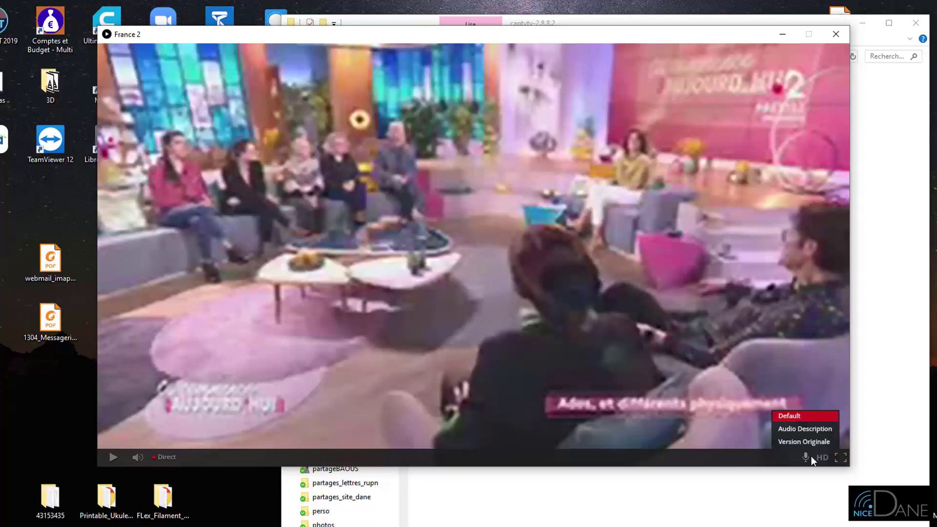
Set the France 2 live stream quality to 720p 2799kbps, resume playback and close the player.
click(823, 457)
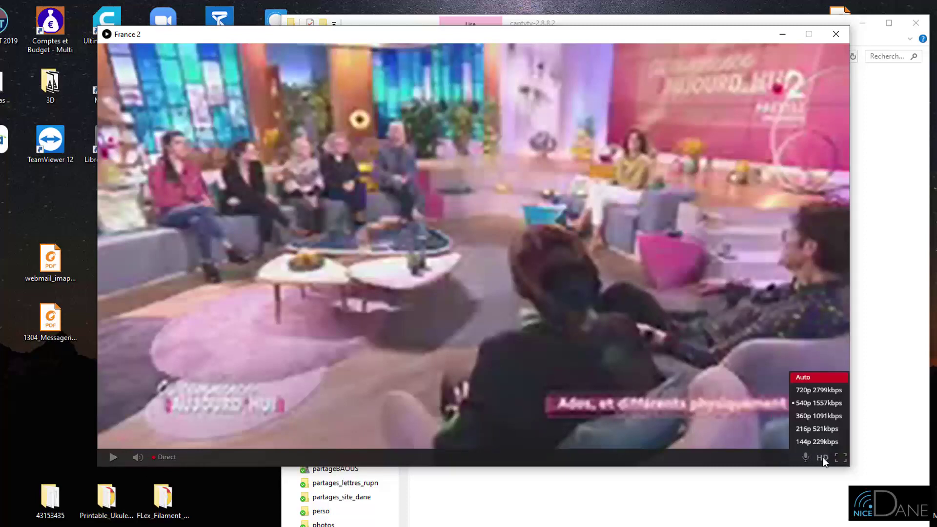
click(824, 393)
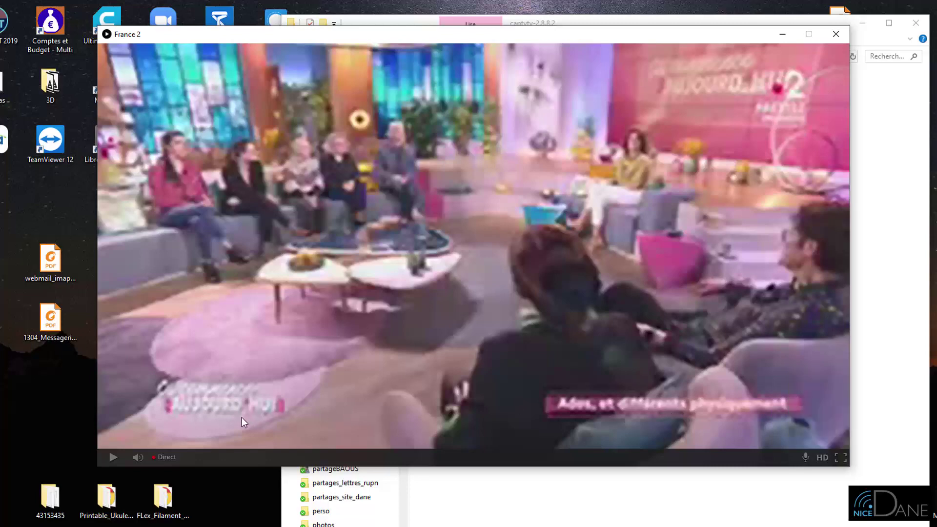
click(112, 458)
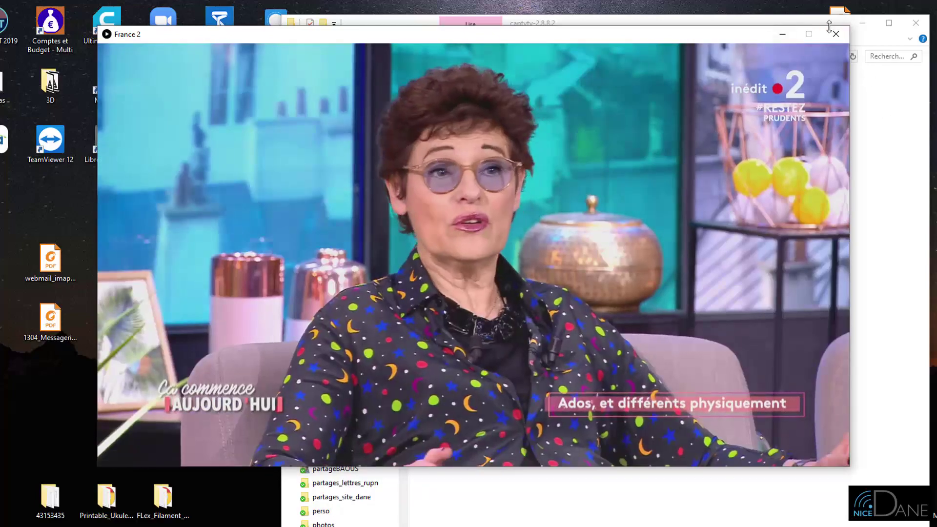
click(835, 34)
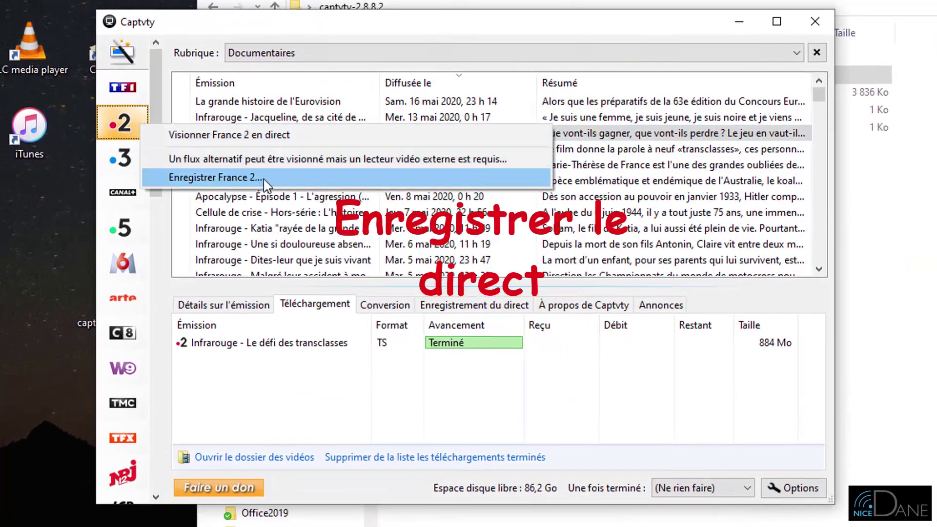
Examine the recording options for France 2's live broadcast and cancel without recording.
click(263, 178)
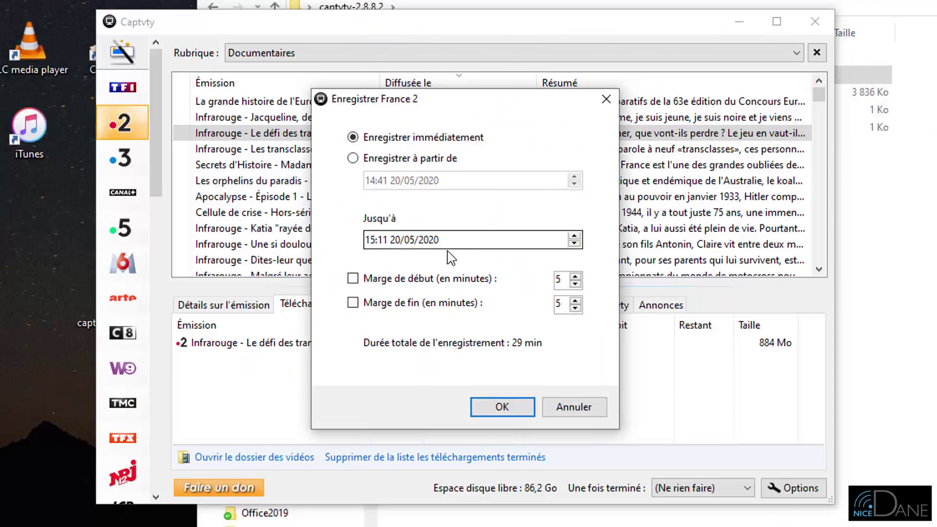
click(592, 412)
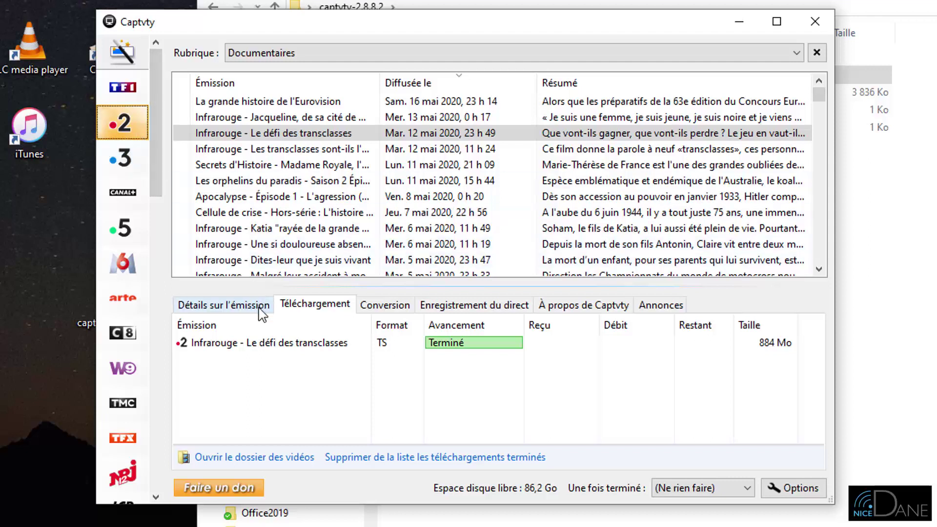
Examine the scheduled recording options for France 2's 17:05 Affaire conclue in the live programme guide, and close both windows without scheduling.
click(473, 309)
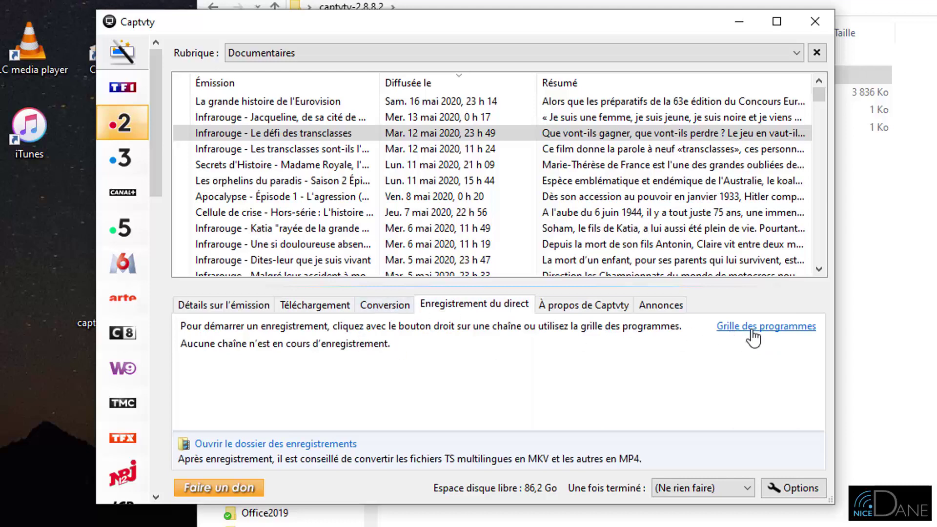
click(751, 327)
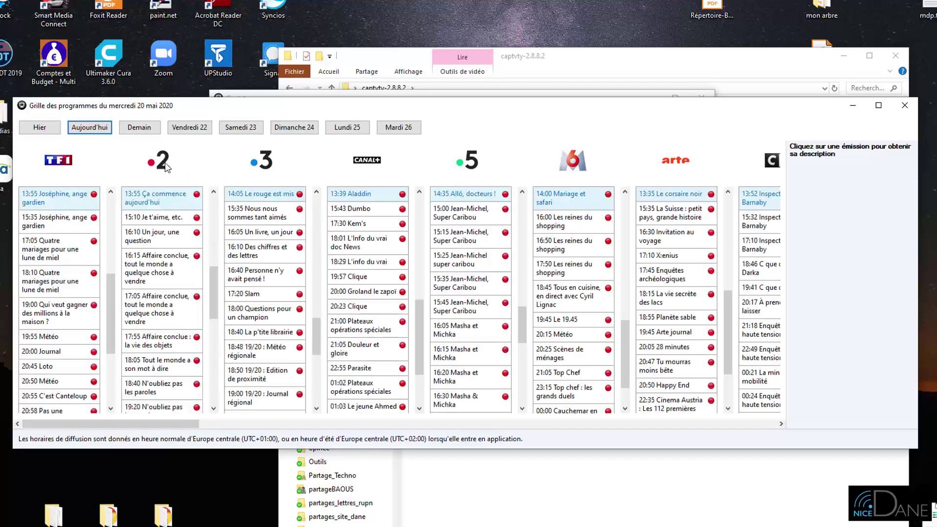
click(196, 297)
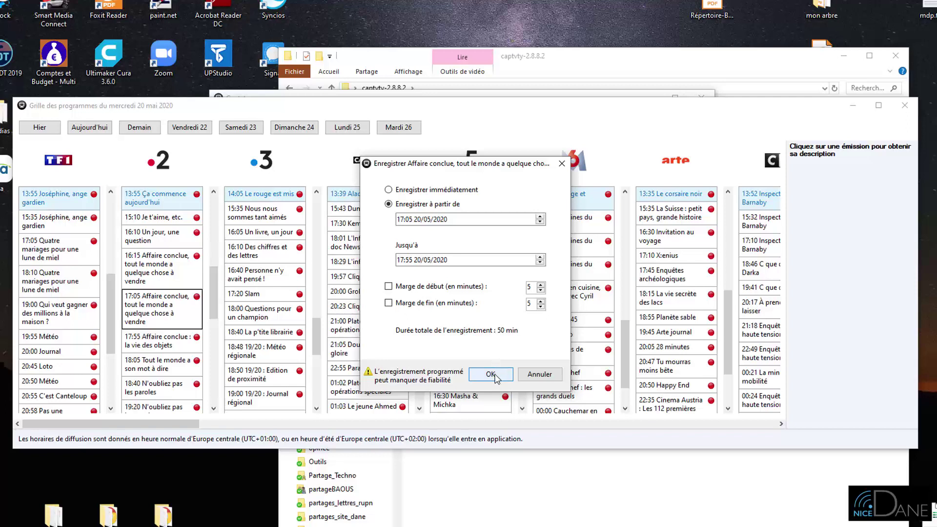
click(389, 303)
click(561, 164)
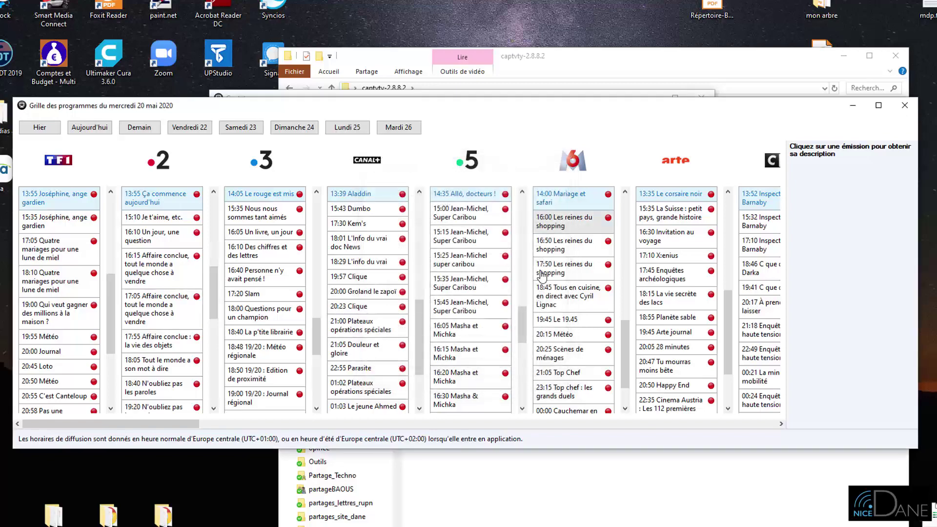
click(904, 105)
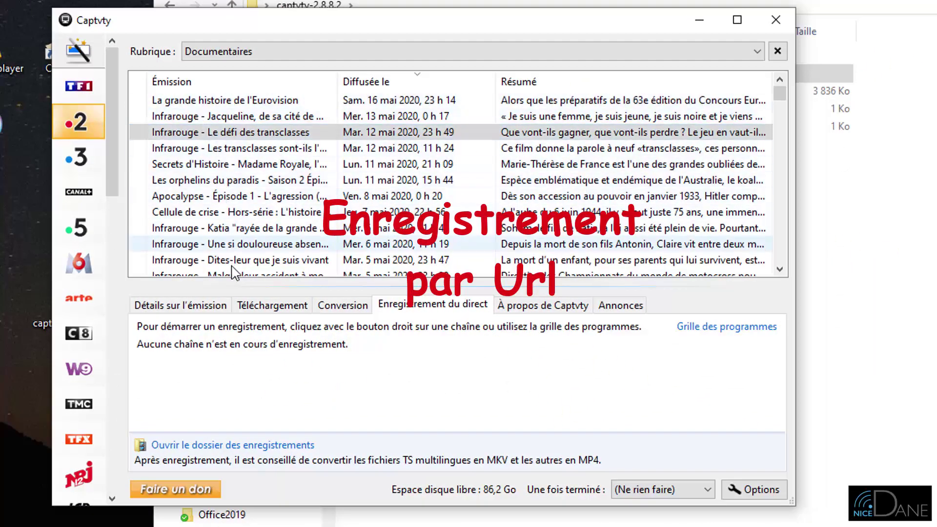
Show Captvty's web address download page, and open the video "Voici ce qu'il est possible de faire avec une IMPRIMANTE 3D !" on YouTube in the browser.
click(77, 51)
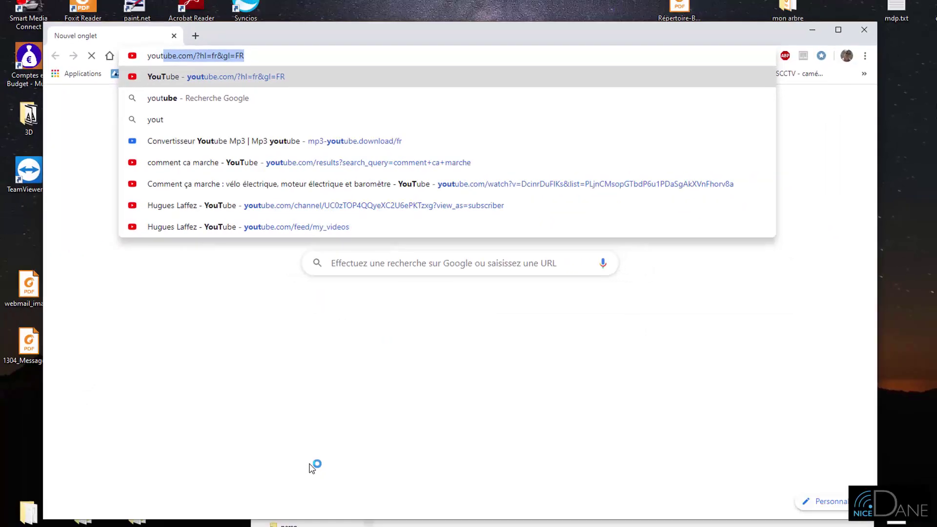
key(Return)
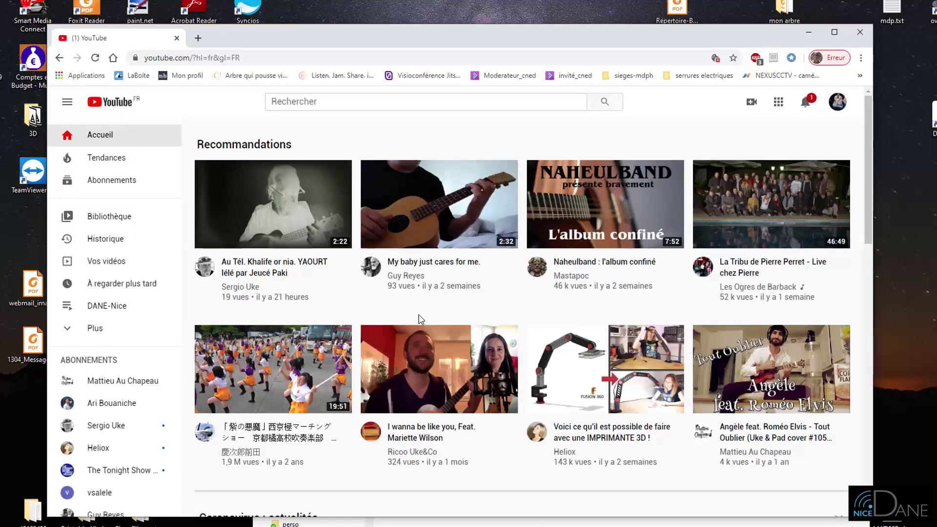
scroll(420, 320, down, 7)
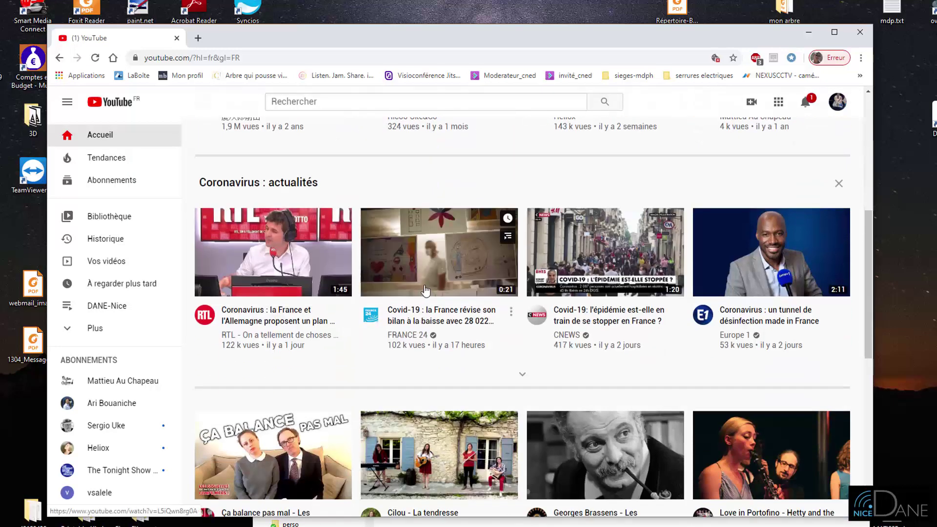
scroll(429, 264, up, 2)
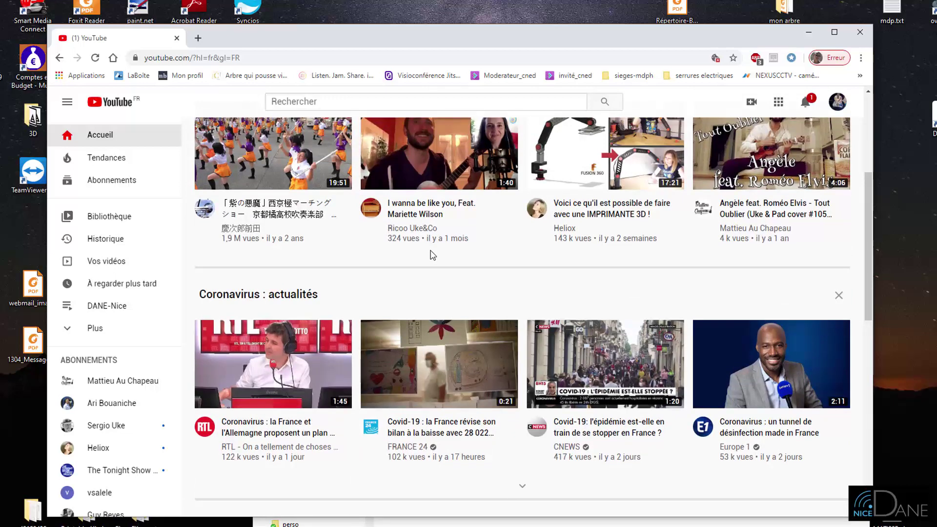
scroll(431, 253, up, 2)
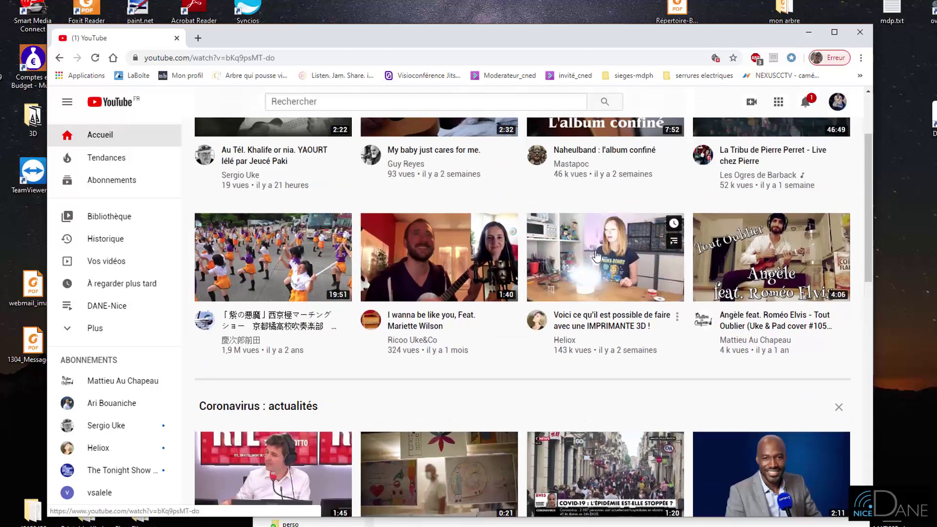
click(596, 255)
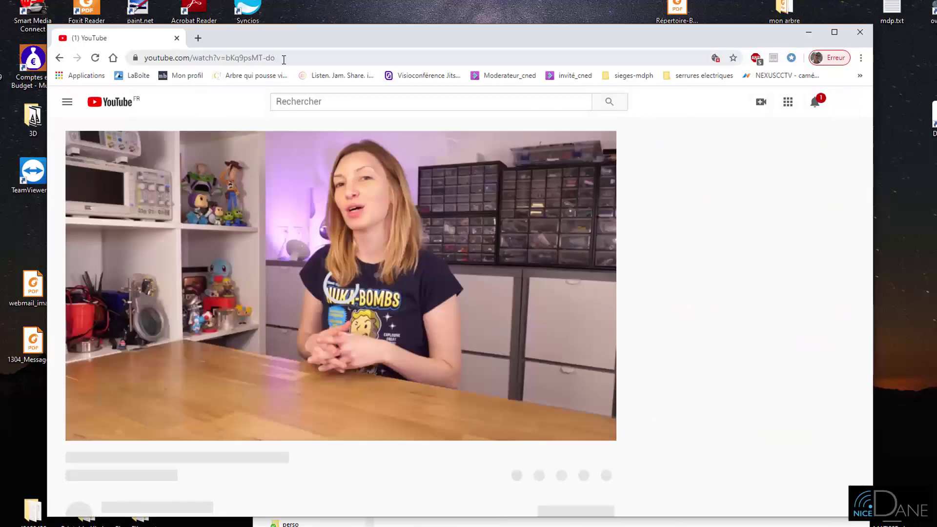
Copy the YouTube video's web address and close the browser to return to Captvty.
click(283, 58)
key(ctrl+c)
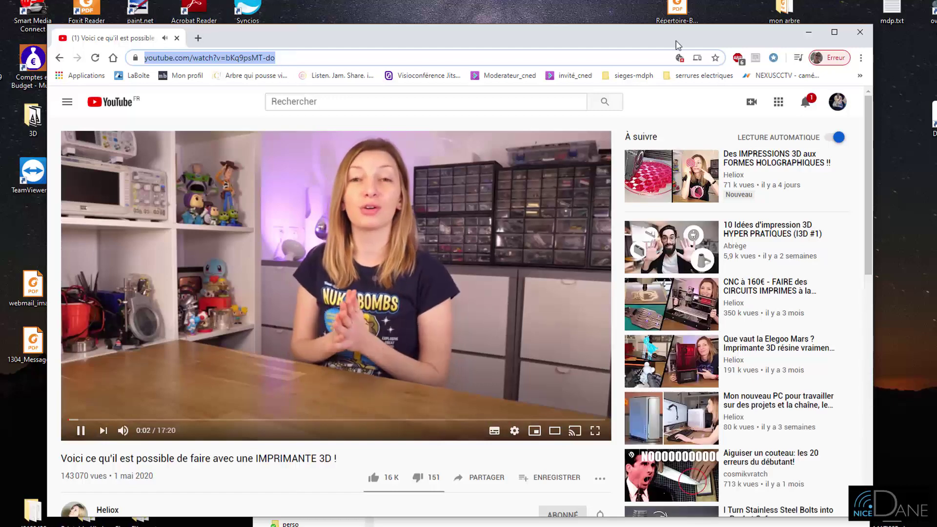
click(860, 31)
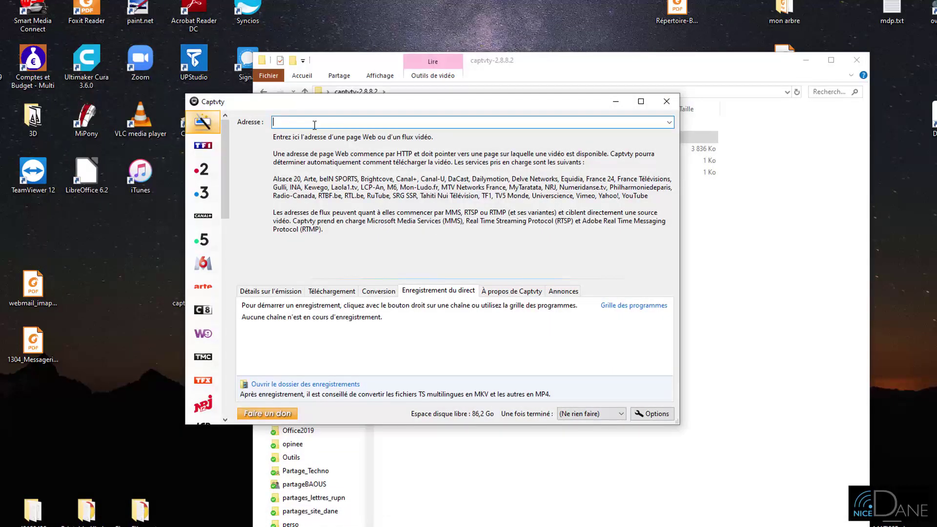
key(ctrl+v)
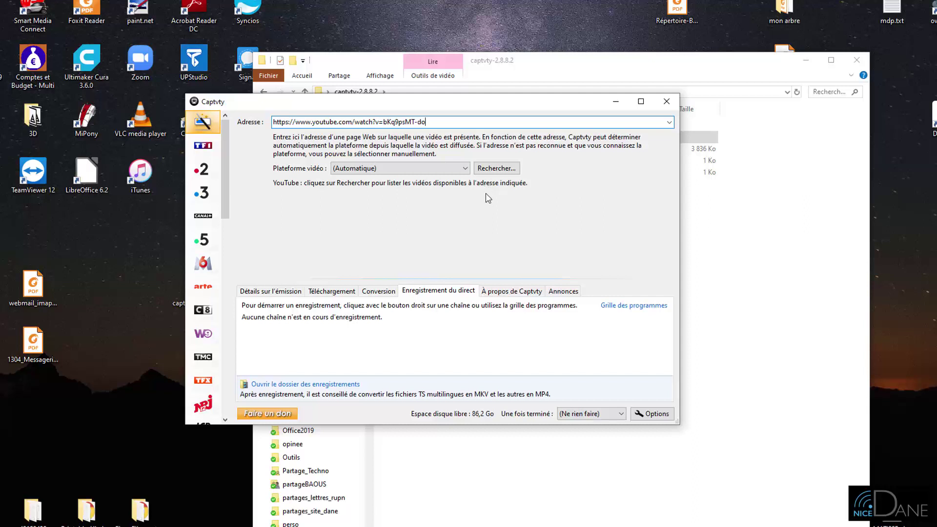
key(Return)
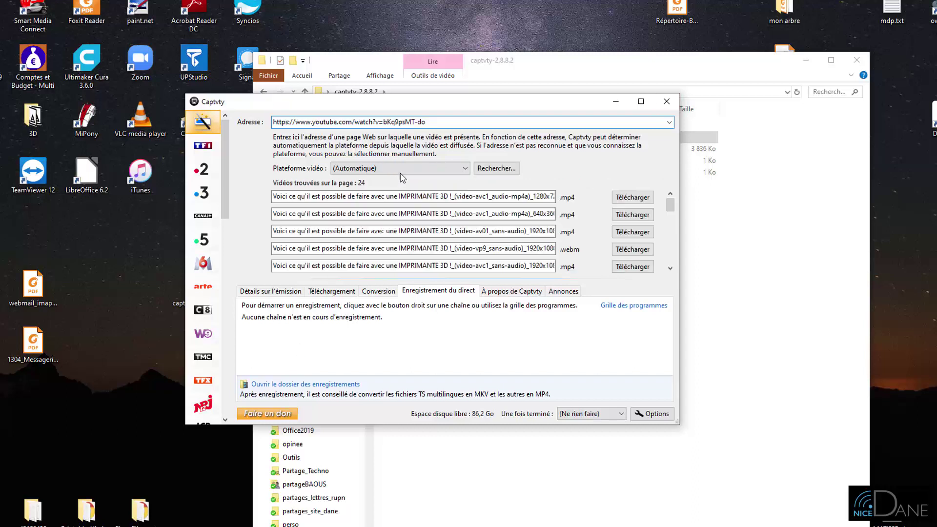
click(465, 168)
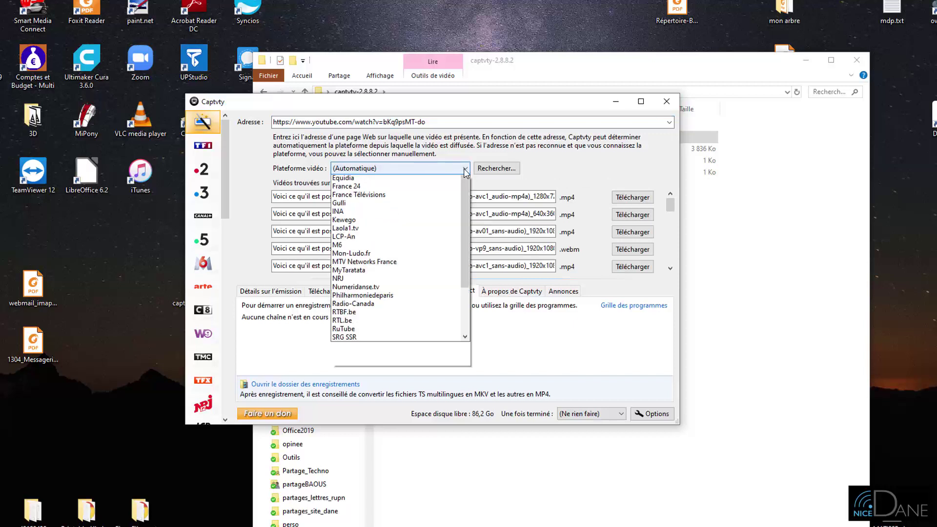
click(465, 168)
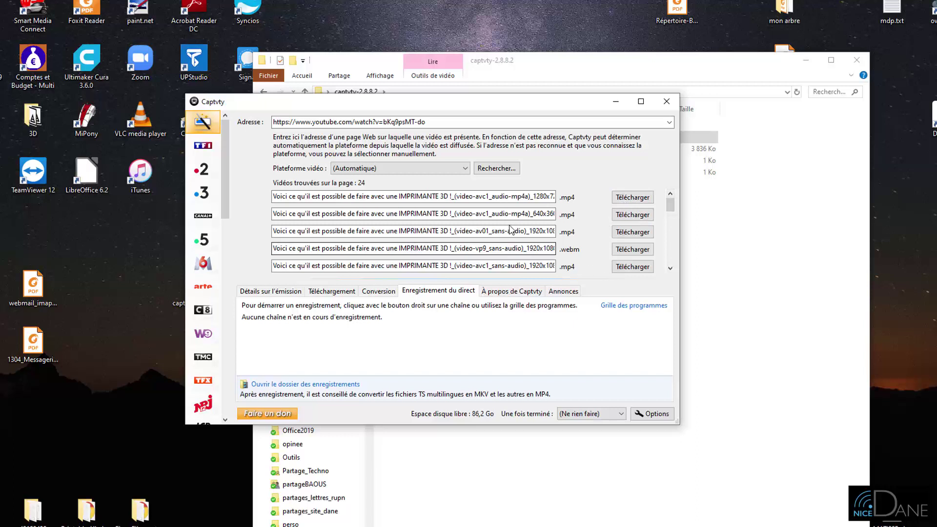
Download the first listed MP4 version of the video, with avc1 video and mp4a audio, and close Captvty.
click(621, 198)
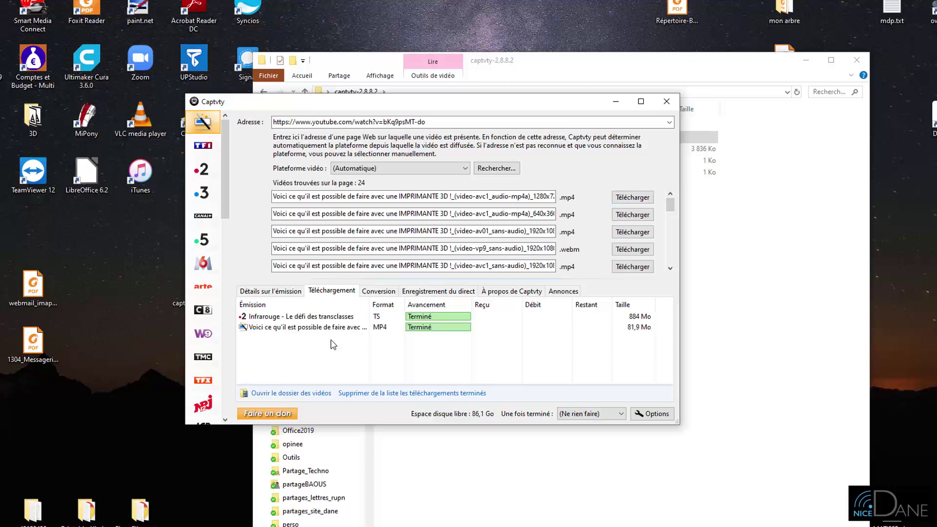
click(666, 100)
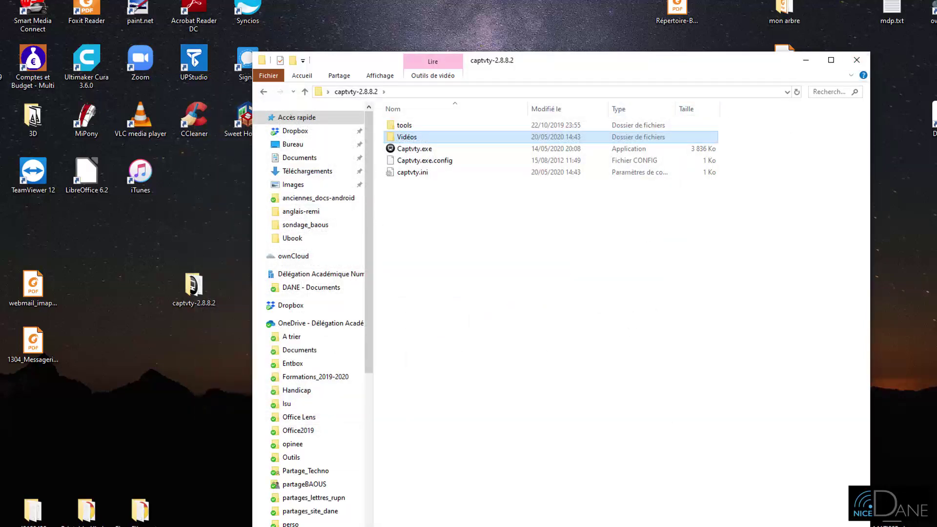